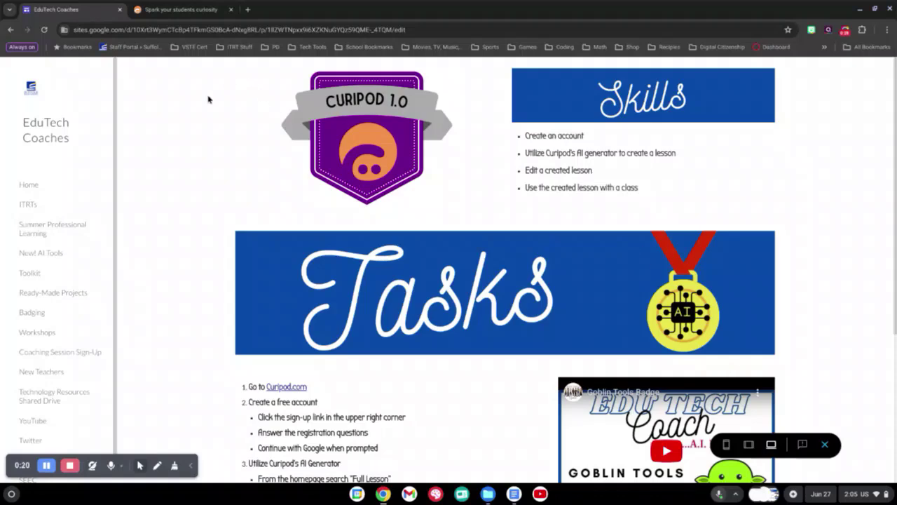
Scroll the EduTech Coaches badge page down to the Curipod Tasks list
{"action": "scroll", "coordinate": [194, 184], "scroll_direction": "down", "scroll_amount": 2}
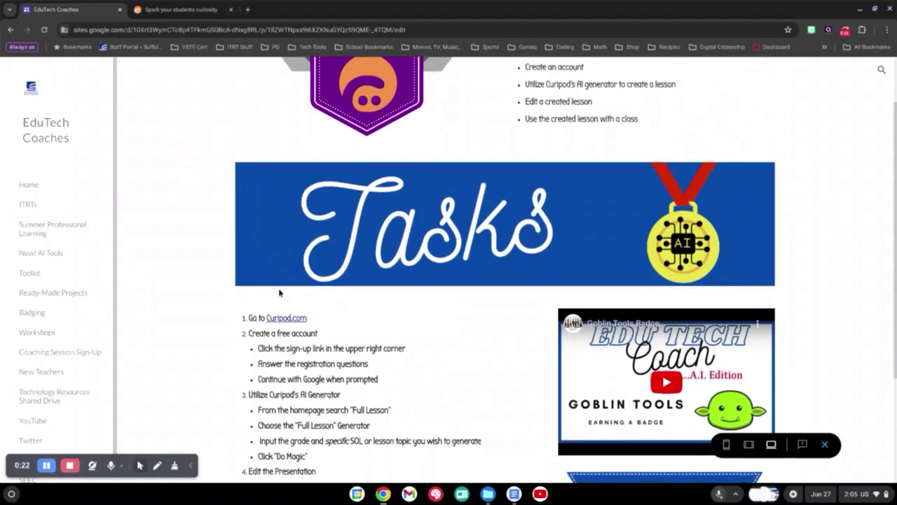
{"action": "scroll", "coordinate": [278, 292], "scroll_direction": "down", "scroll_amount": 1}
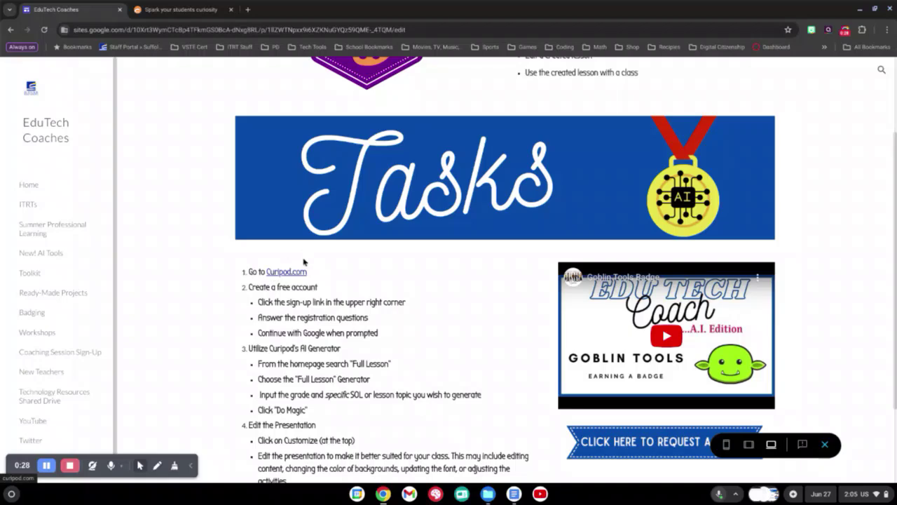
Switch to the Curipod site and log in to the teacher account with Google
{"action": "left_click", "coordinate": [190, 6]}
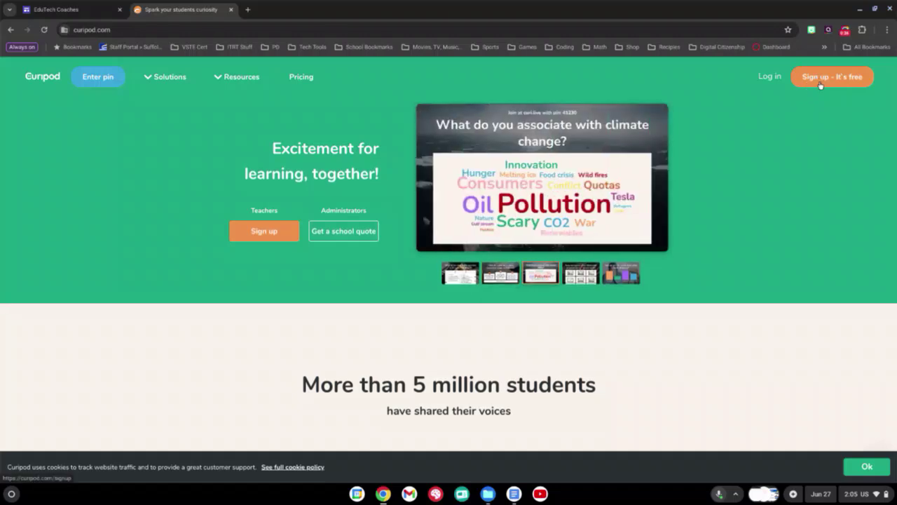
{"action": "left_click", "coordinate": [804, 89]}
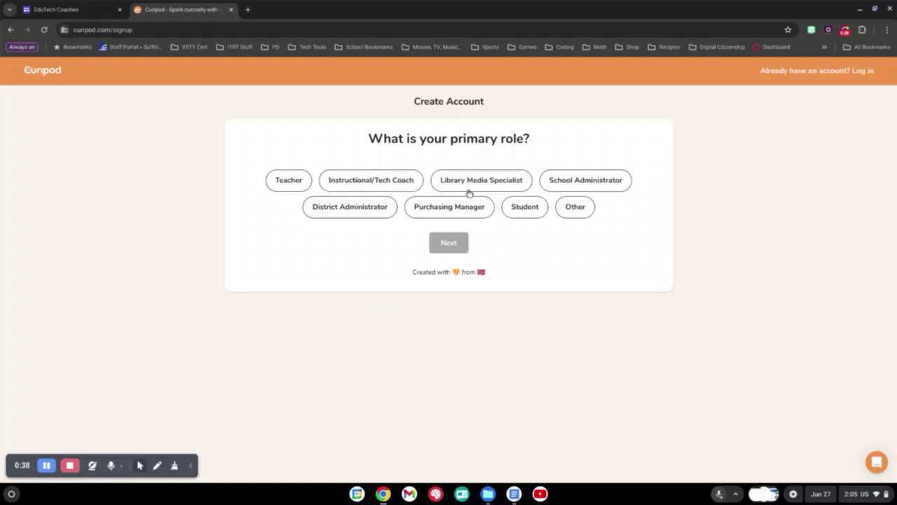
{"action": "left_click", "coordinate": [11, 29]}
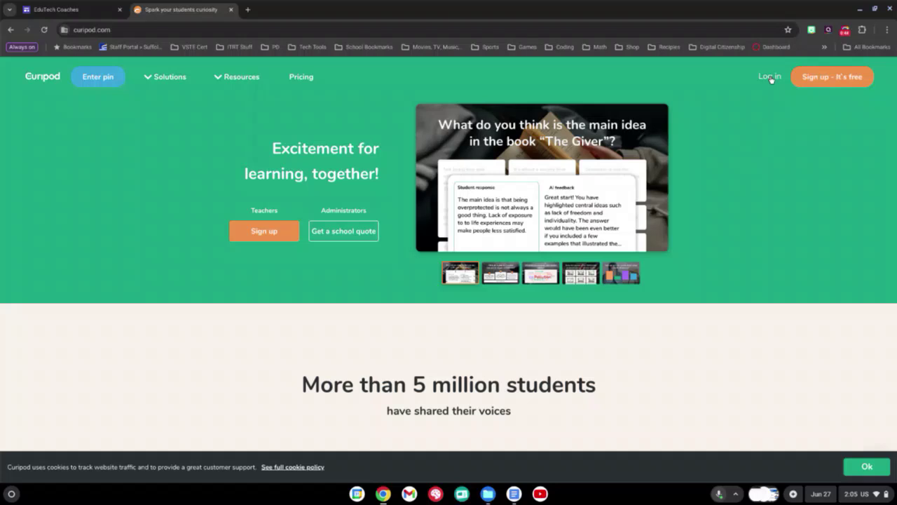
{"action": "left_click", "coordinate": [769, 77]}
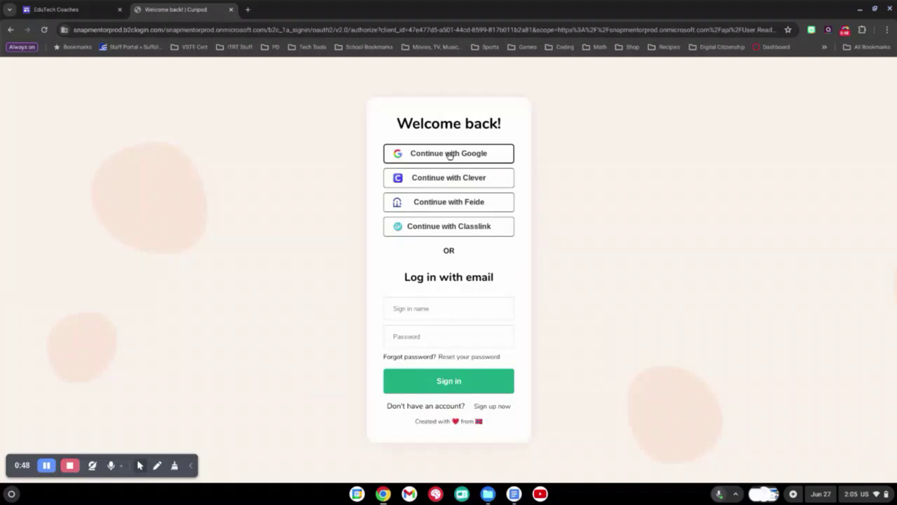
{"action": "left_click", "coordinate": [449, 154]}
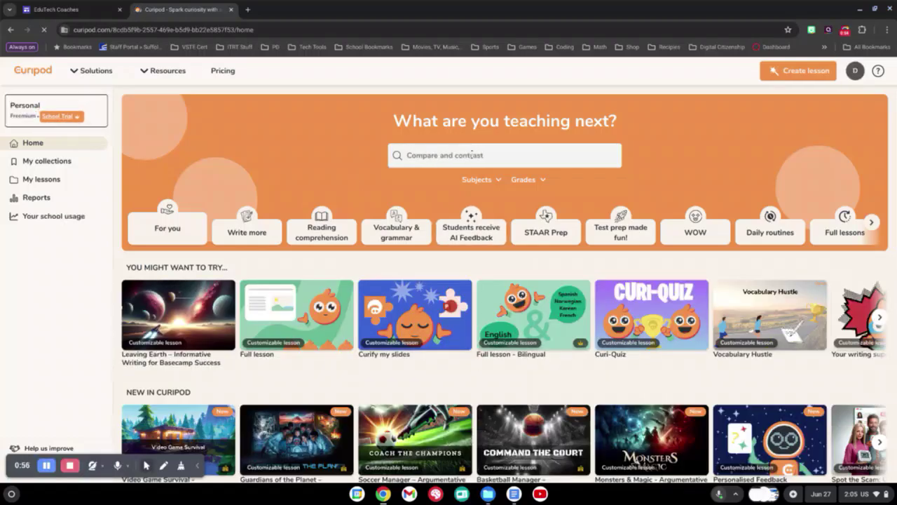
Search Curipod's generators for 'full lesson'
{"action": "type", "text": "Photosynthesis"}
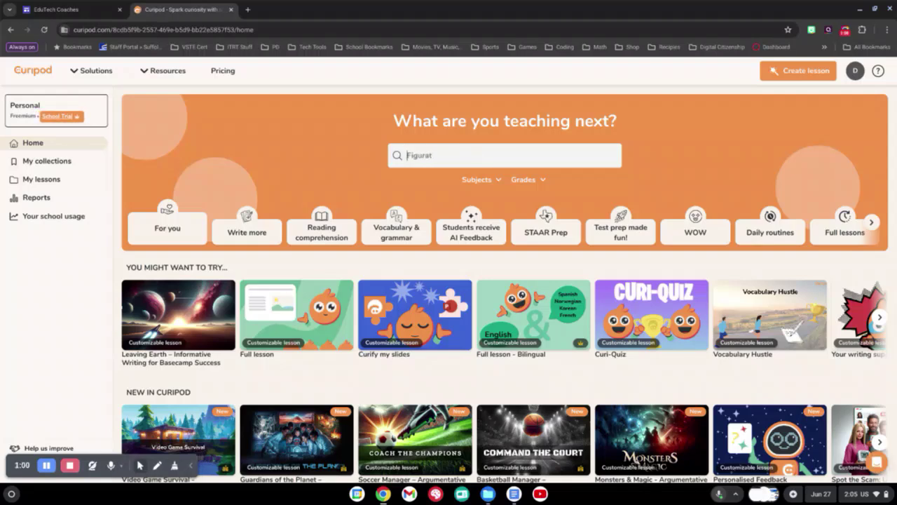
{"action": "type", "text": "full less"}
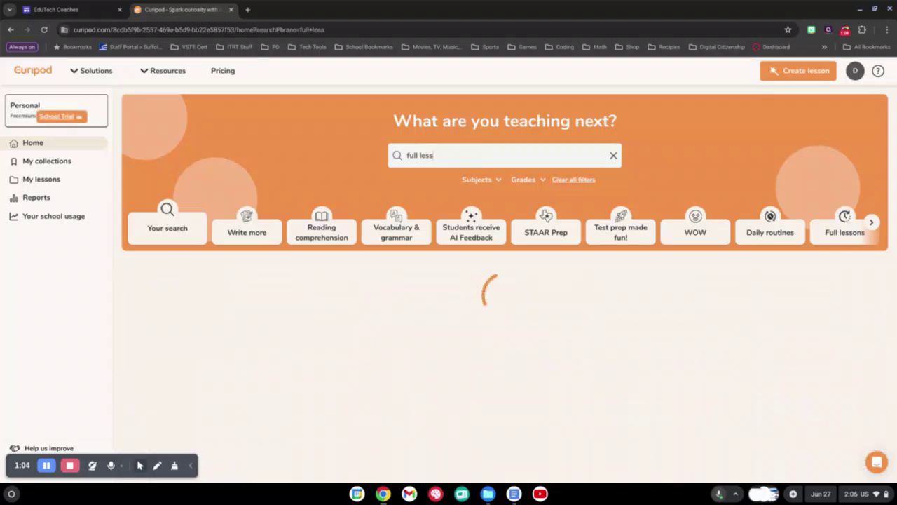
{"action": "type", "text": "on"}
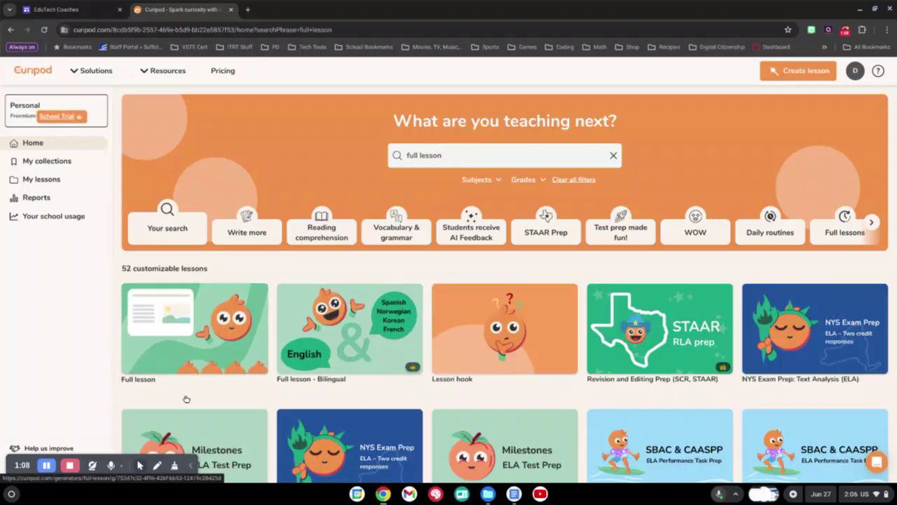
Open the Full lesson generator, set grade 4th, and paste the Virginia Revolutionary War standard
{"action": "left_click", "coordinate": [169, 352]}
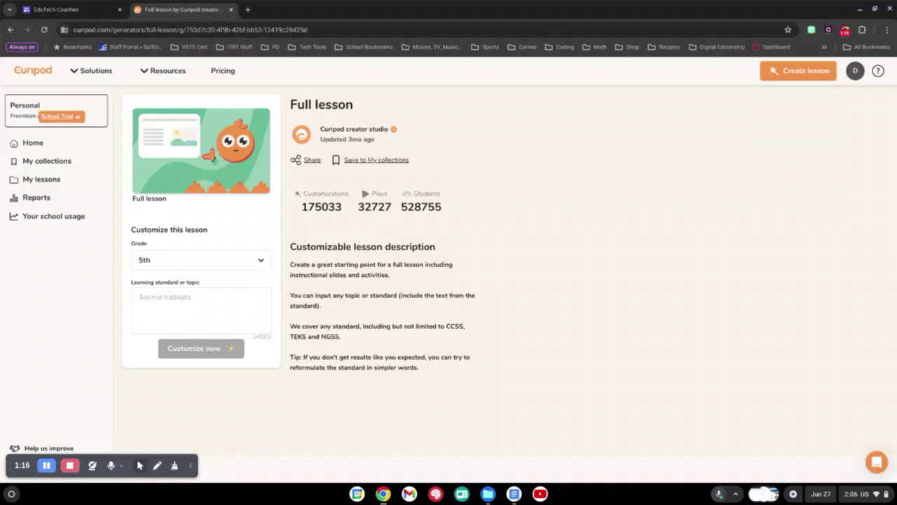
{"action": "left_click", "coordinate": [254, 261]}
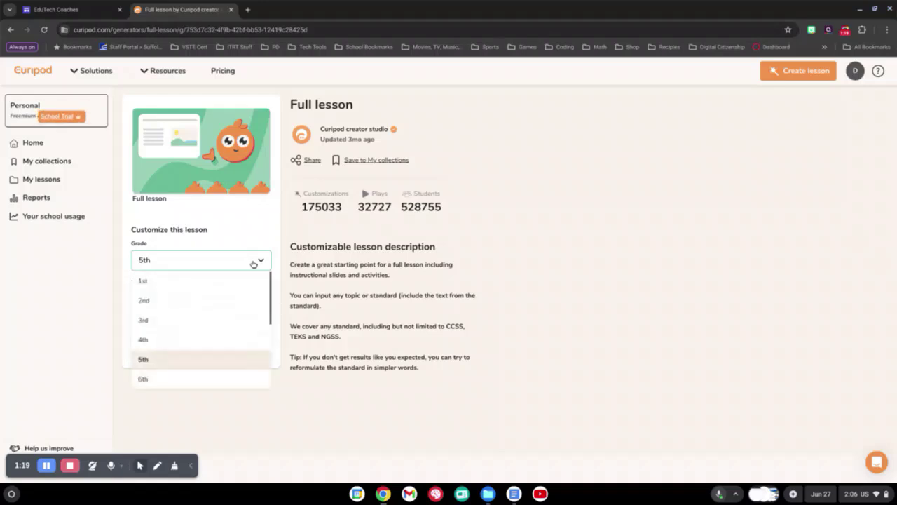
{"action": "left_click", "coordinate": [161, 342]}
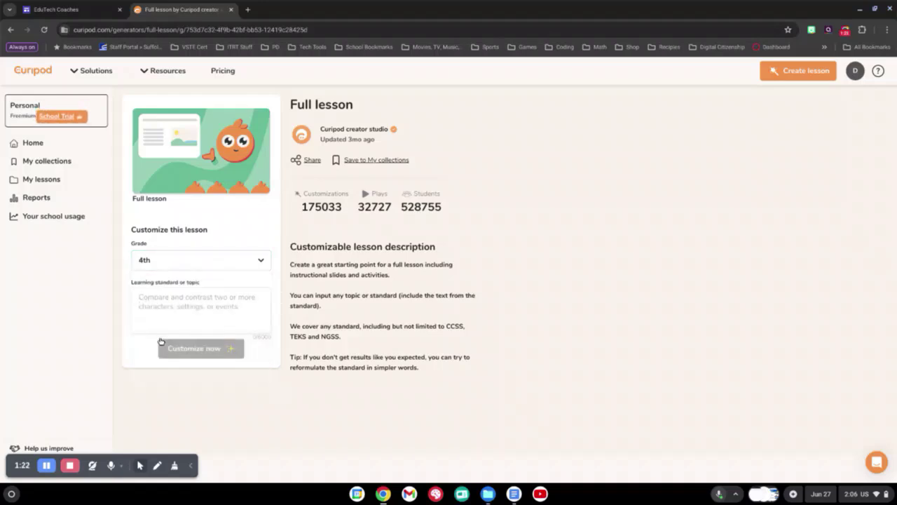
{"action": "left_click", "coordinate": [184, 302]}
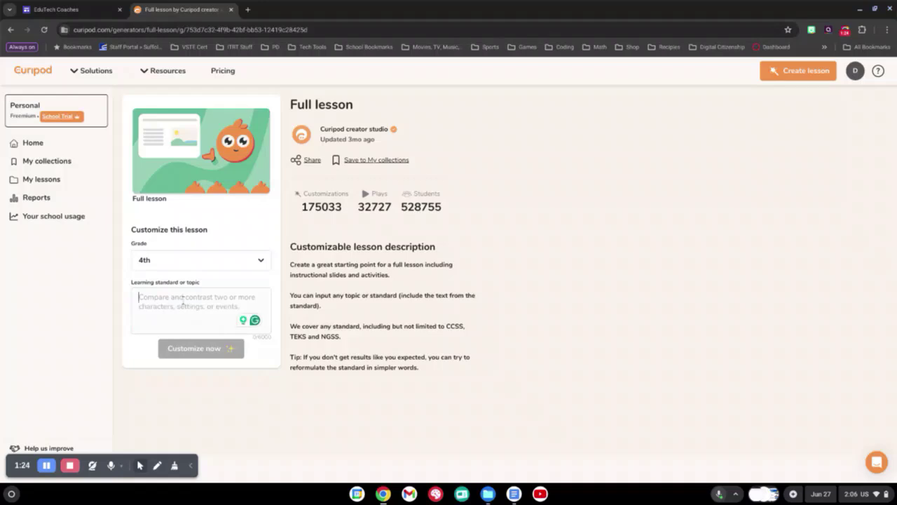
{"action": "key", "text": "ctrl+v"}
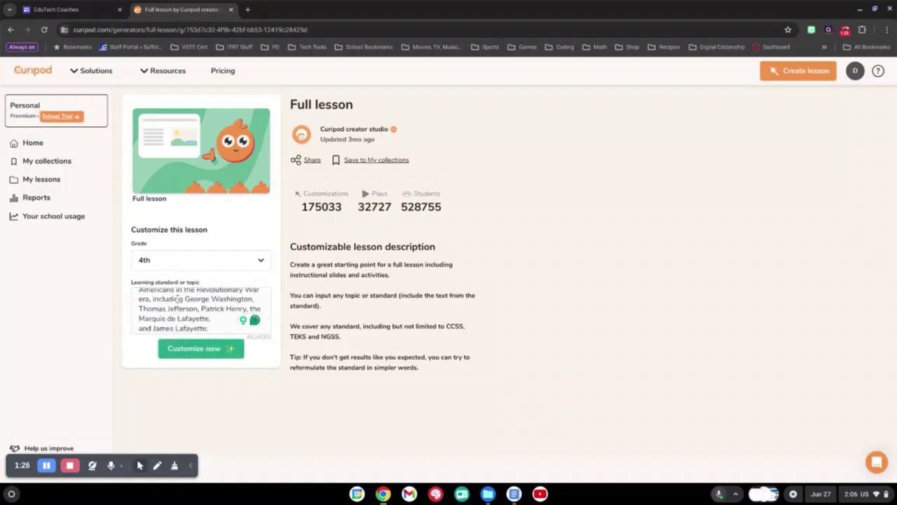
Review the pasted standard, highlighting its opening sentence
{"action": "scroll", "coordinate": [176, 315], "scroll_direction": "up", "scroll_amount": 3}
{"action": "scroll", "coordinate": [176, 315], "scroll_direction": "up", "scroll_amount": 5}
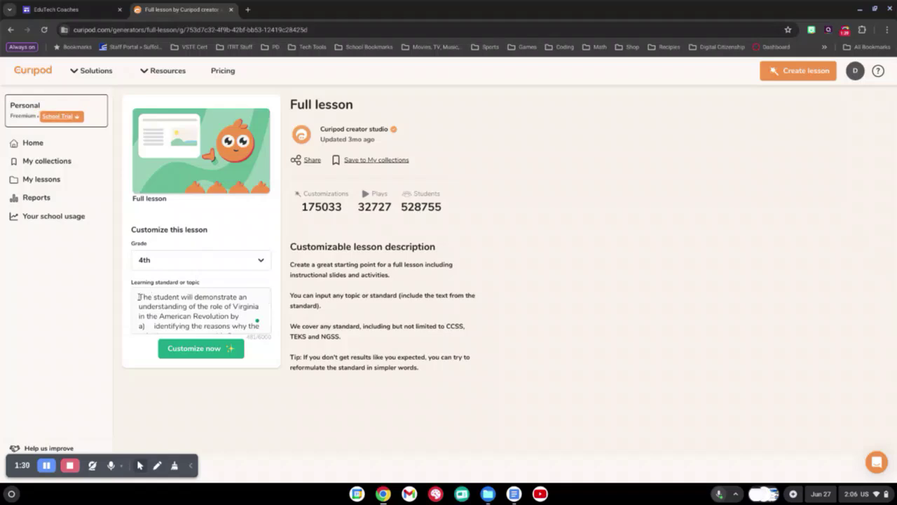
{"action": "left_click_drag", "start_coordinate": [139, 297], "coordinate": [244, 315]}
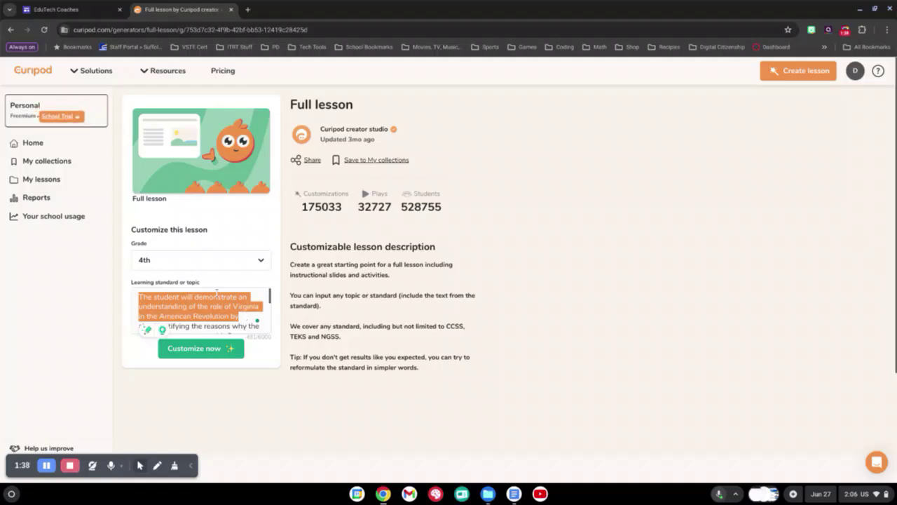
{"action": "scroll", "coordinate": [184, 309], "scroll_direction": "down", "scroll_amount": 3}
{"action": "scroll", "coordinate": [183, 309], "scroll_direction": "up", "scroll_amount": 3}
{"action": "scroll", "coordinate": [184, 309], "scroll_direction": "down", "scroll_amount": 2}
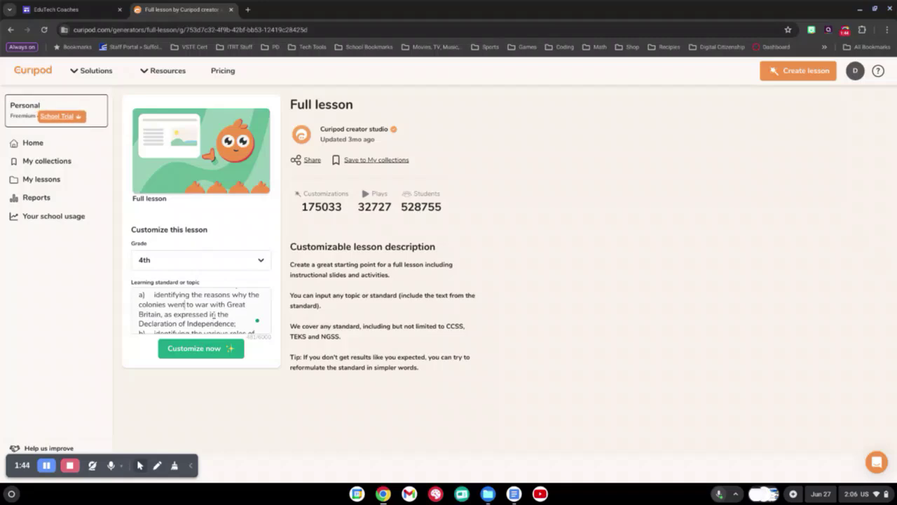
{"action": "scroll", "coordinate": [213, 315], "scroll_direction": "down", "scroll_amount": 2}
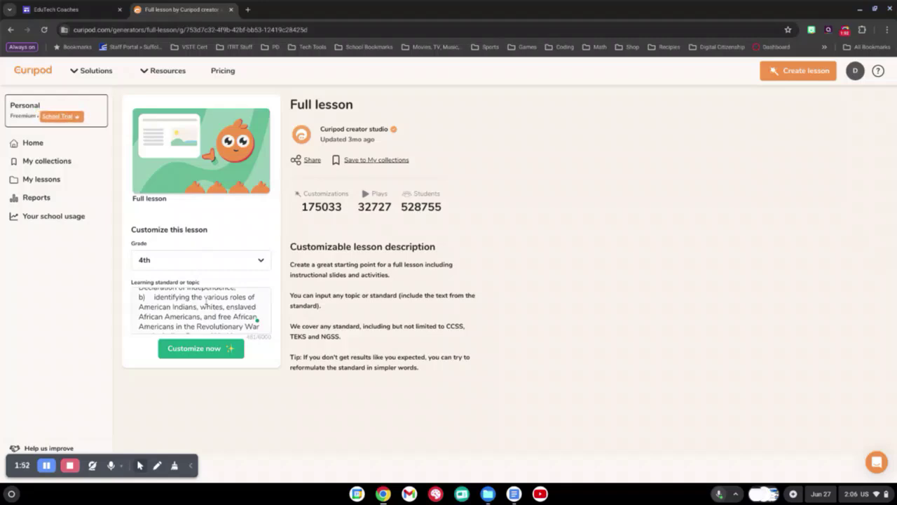
{"action": "scroll", "coordinate": [163, 300], "scroll_direction": "down", "scroll_amount": 2}
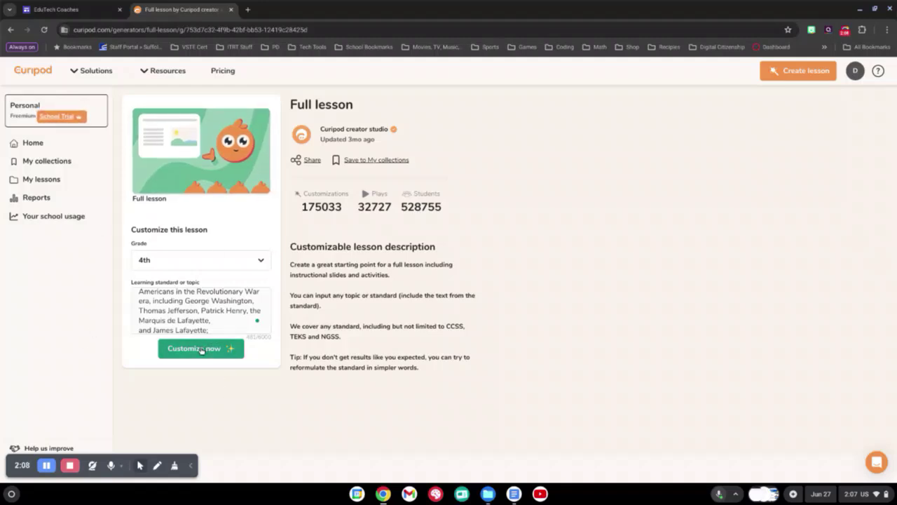
Generate the 15-slide lesson from the Virginia Revolutionary War standard
{"action": "left_click", "coordinate": [201, 349]}
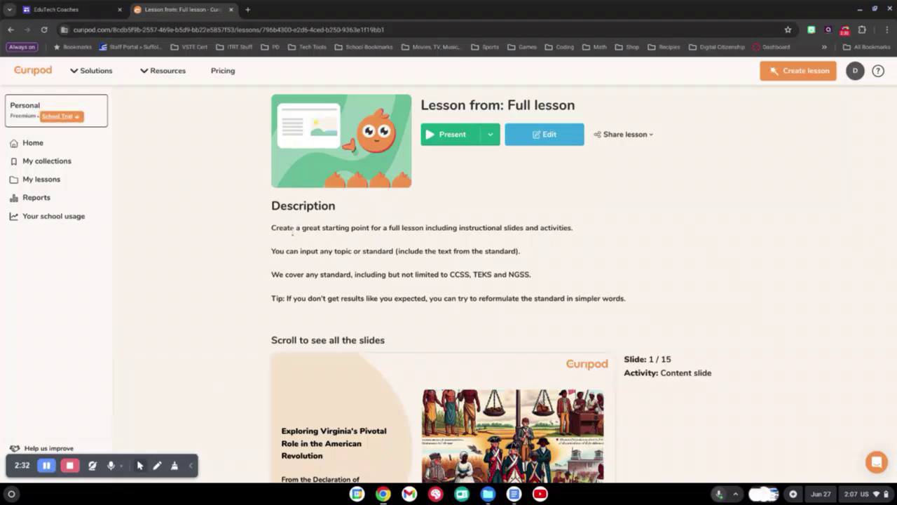
{"action": "scroll", "coordinate": [277, 223], "scroll_direction": "down", "scroll_amount": 1}
{"action": "left_click_drag", "start_coordinate": [272, 169], "coordinate": [583, 261]}
{"action": "left_click", "coordinate": [394, 233]}
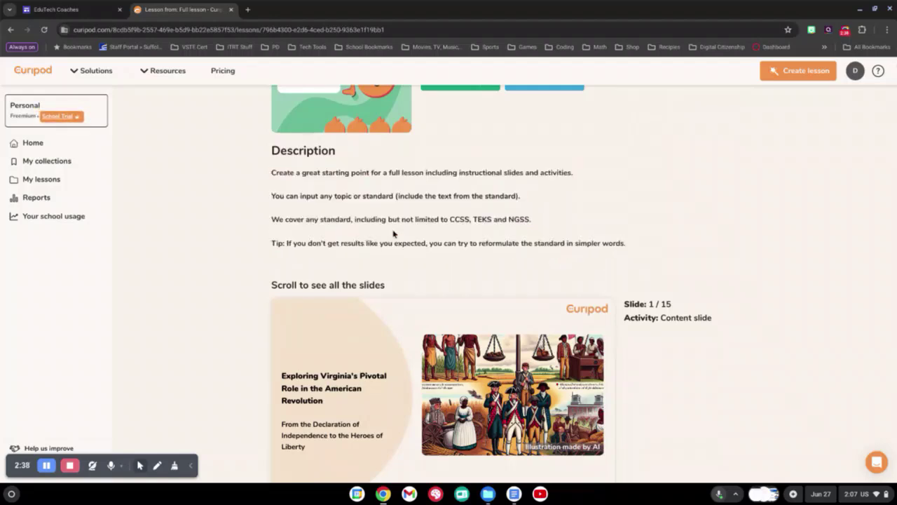
{"action": "scroll", "coordinate": [410, 362], "scroll_direction": "down", "scroll_amount": 2}
{"action": "scroll", "coordinate": [411, 363], "scroll_direction": "down", "scroll_amount": 2}
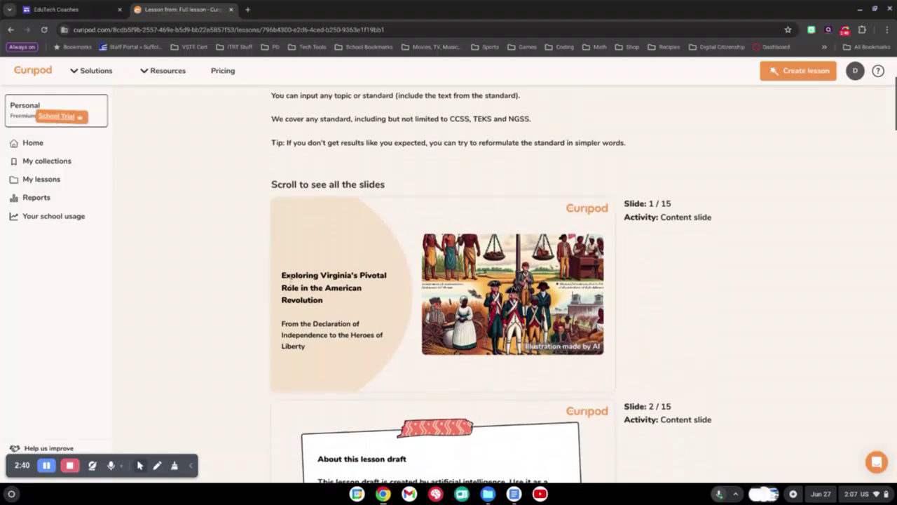
{"action": "scroll", "coordinate": [436, 292], "scroll_direction": "down", "scroll_amount": 3}
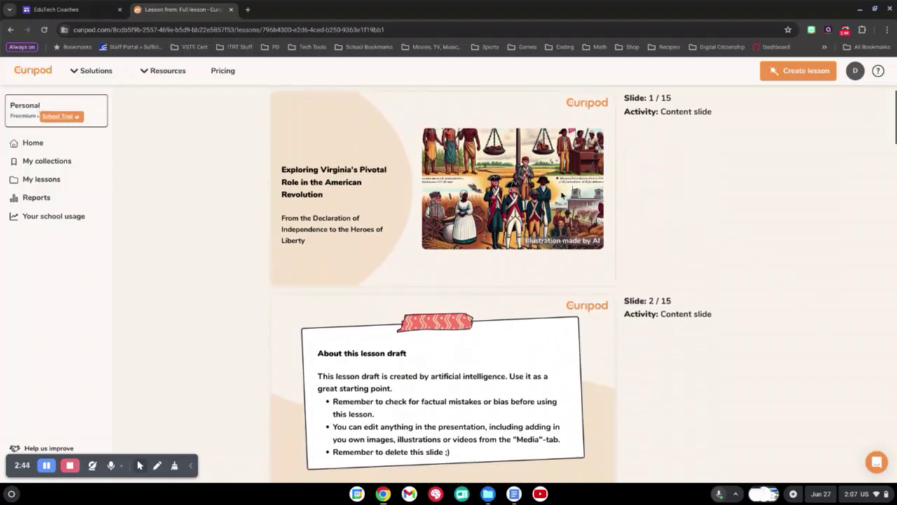
{"action": "scroll", "coordinate": [378, 330], "scroll_direction": "down", "scroll_amount": 2}
{"action": "scroll", "coordinate": [326, 302], "scroll_direction": "down", "scroll_amount": 3}
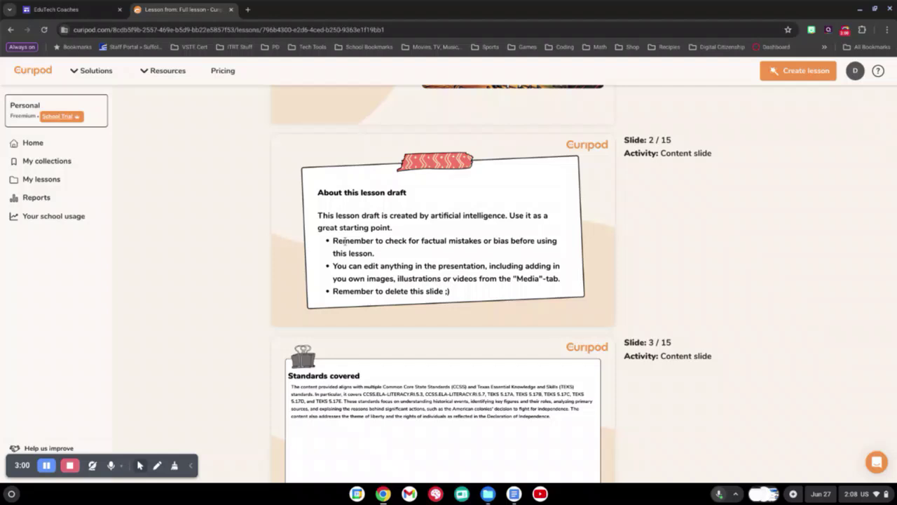
{"action": "scroll", "coordinate": [343, 241], "scroll_direction": "down", "scroll_amount": 4}
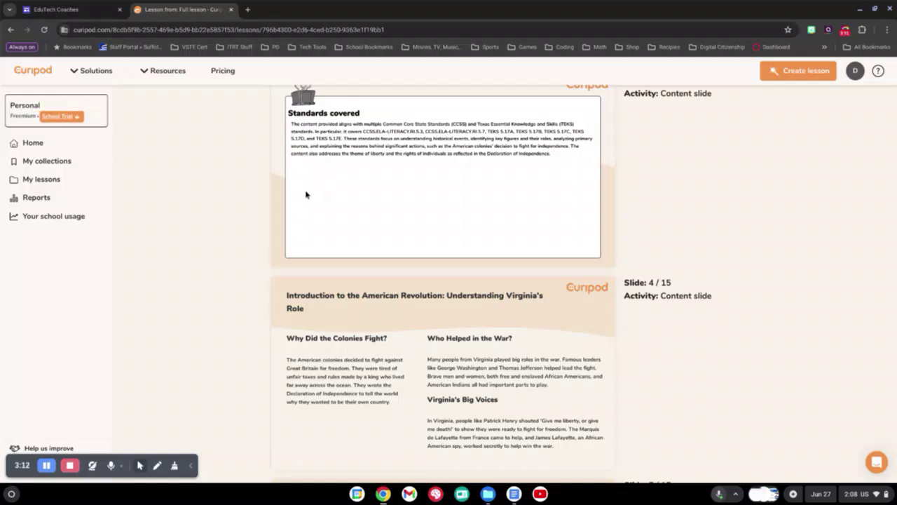
{"action": "scroll", "coordinate": [368, 170], "scroll_direction": "down", "scroll_amount": 1}
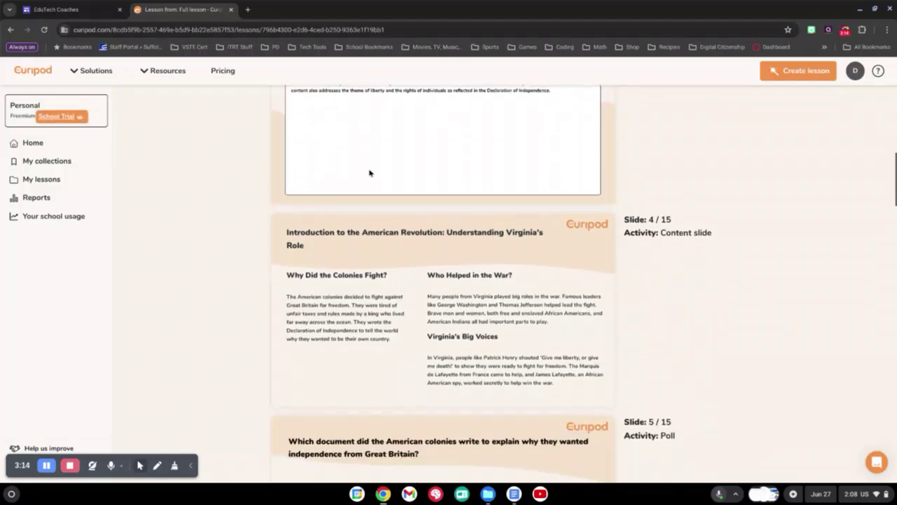
{"action": "scroll", "coordinate": [368, 169], "scroll_direction": "down", "scroll_amount": 1}
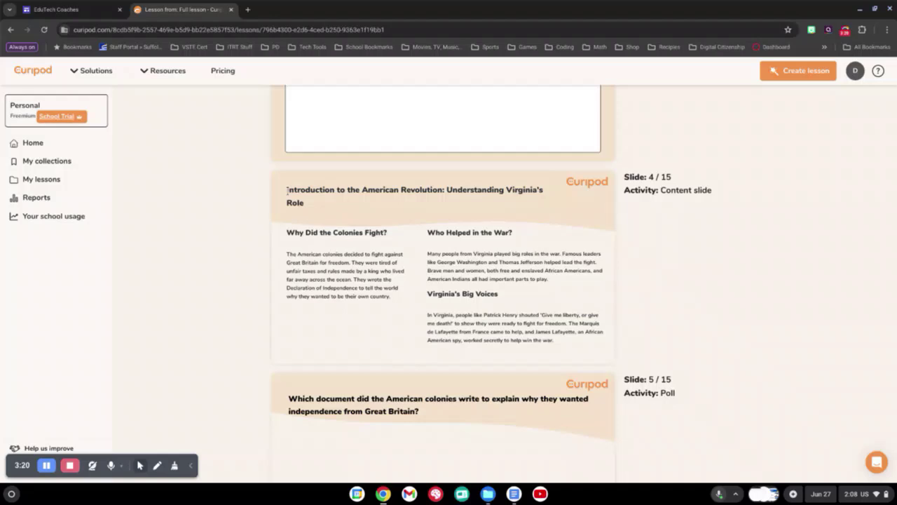
{"action": "left_click_drag", "start_coordinate": [287, 187], "coordinate": [462, 218]}
{"action": "left_click", "coordinate": [502, 230]}
{"action": "left_click_drag", "start_coordinate": [287, 188], "coordinate": [490, 218]}
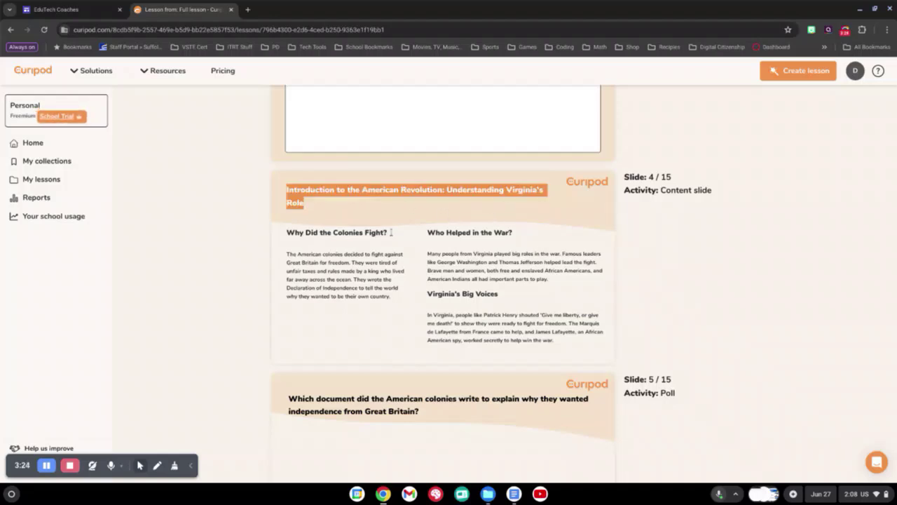
{"action": "left_click_drag", "start_coordinate": [287, 230], "coordinate": [398, 246]}
{"action": "scroll", "coordinate": [398, 244], "scroll_direction": "down", "scroll_amount": 1}
{"action": "scroll", "coordinate": [397, 244], "scroll_direction": "down", "scroll_amount": 2}
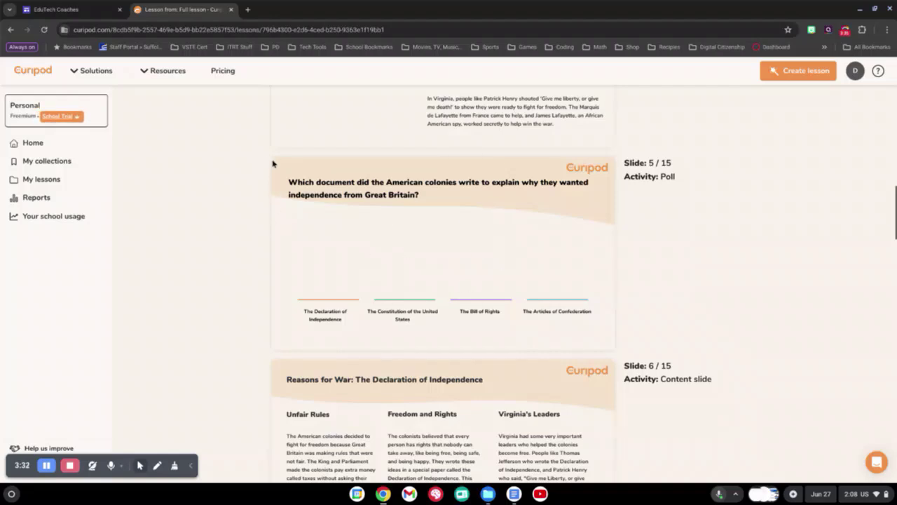
{"action": "left_click_drag", "start_coordinate": [288, 183], "coordinate": [525, 197]}
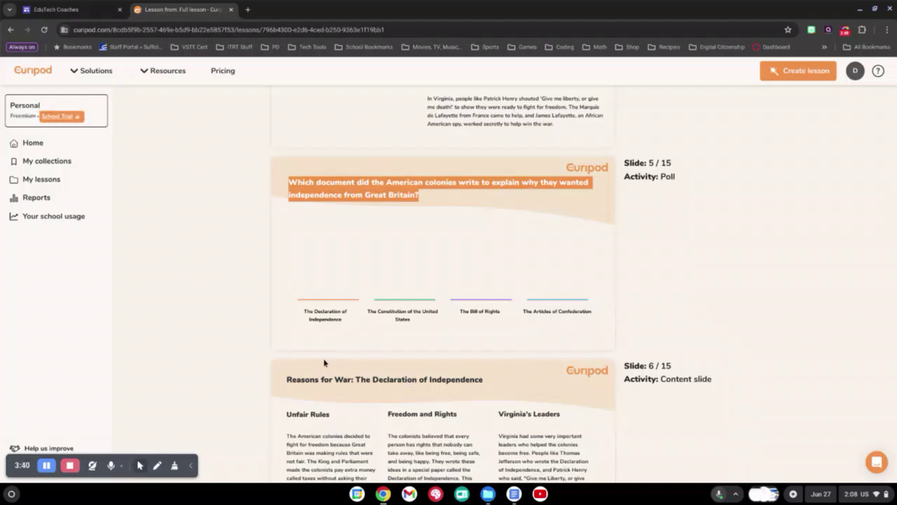
{"action": "scroll", "coordinate": [350, 326], "scroll_direction": "down", "scroll_amount": 1}
{"action": "scroll", "coordinate": [354, 329], "scroll_direction": "down", "scroll_amount": 1}
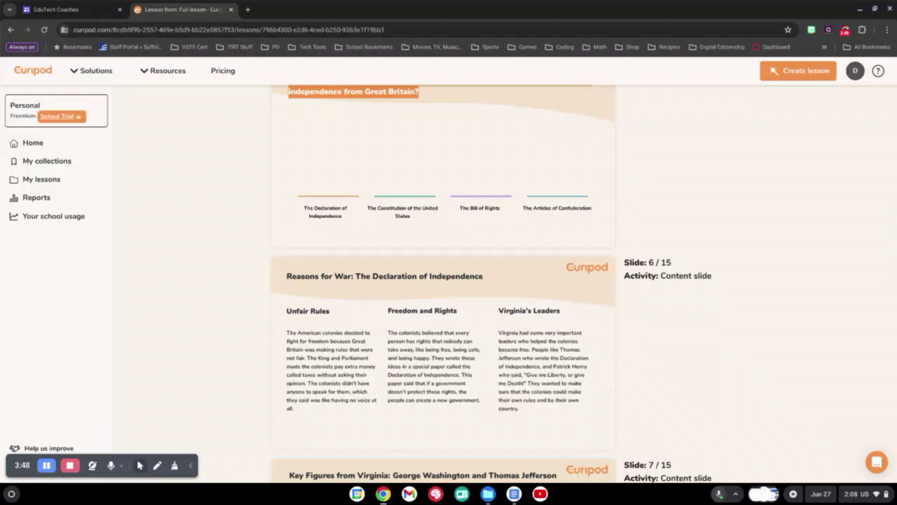
{"action": "scroll", "coordinate": [427, 258], "scroll_direction": "down", "scroll_amount": 3}
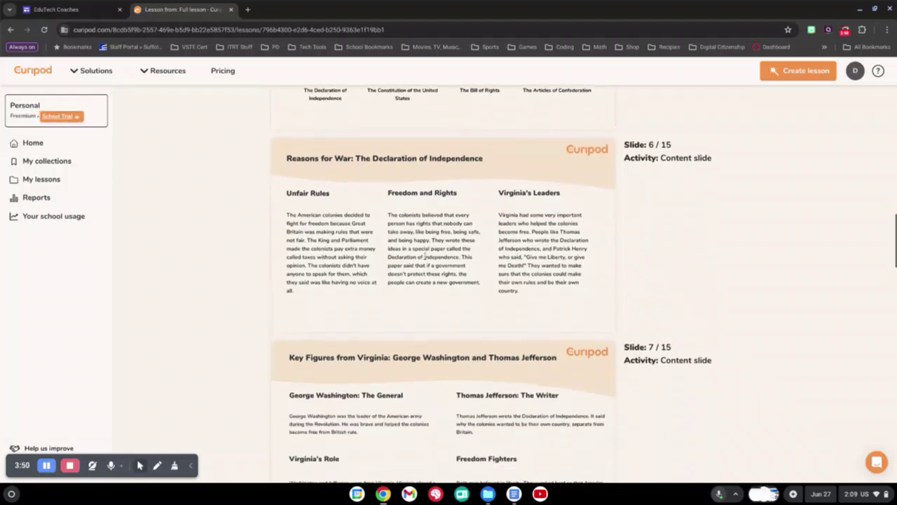
{"action": "scroll", "coordinate": [424, 256], "scroll_direction": "down", "scroll_amount": 6}
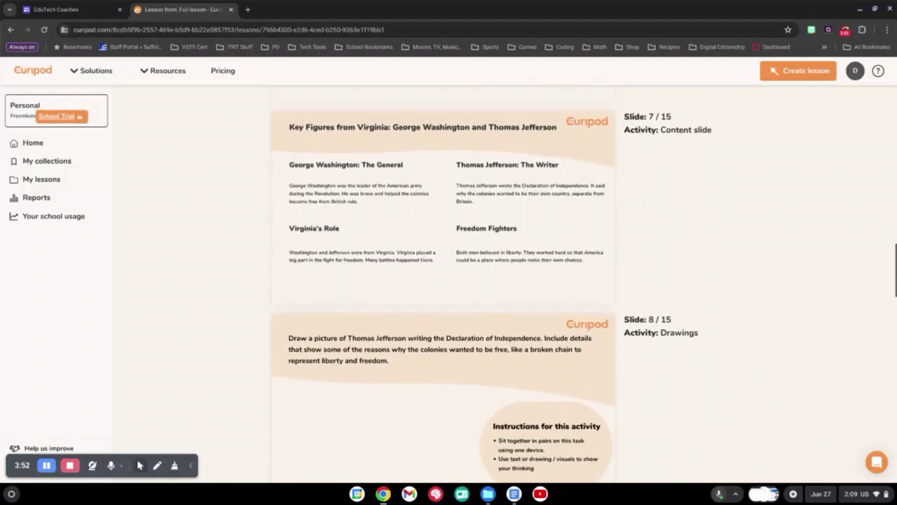
{"action": "scroll", "coordinate": [423, 258], "scroll_direction": "down", "scroll_amount": 6}
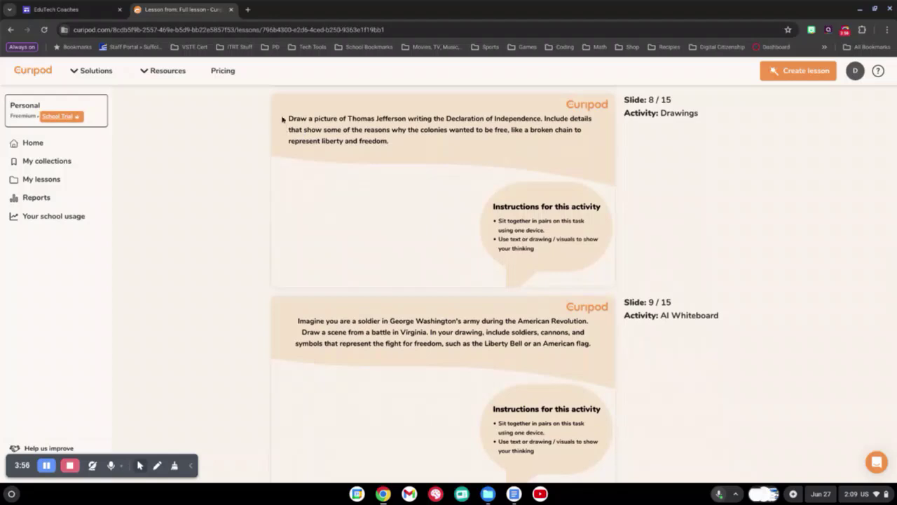
{"action": "left_click_drag", "start_coordinate": [285, 119], "coordinate": [477, 139]}
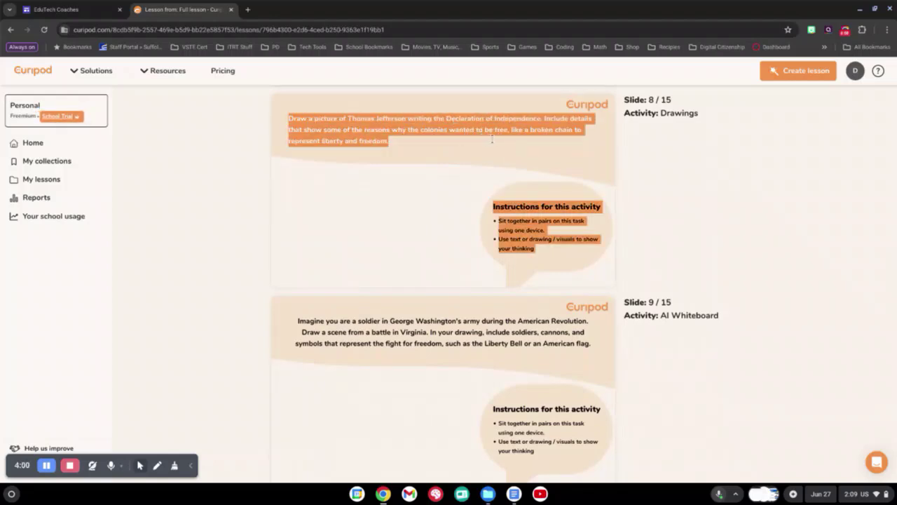
{"action": "left_click", "coordinate": [307, 311]}
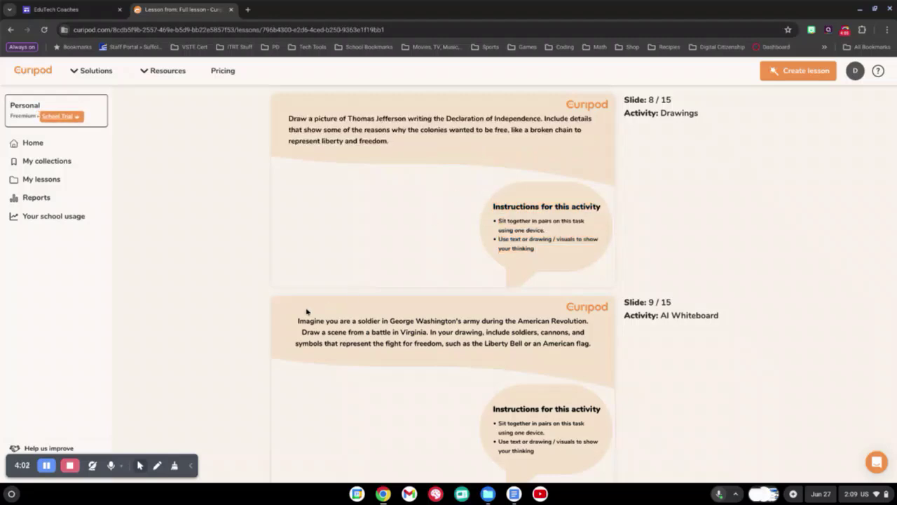
{"action": "left_click_drag", "start_coordinate": [297, 320], "coordinate": [555, 343]}
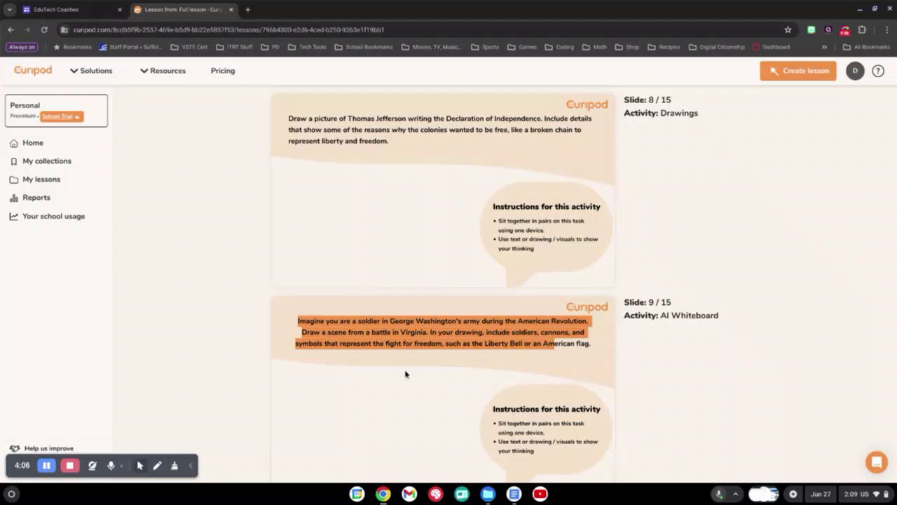
{"action": "scroll", "coordinate": [410, 372], "scroll_direction": "down", "scroll_amount": 3}
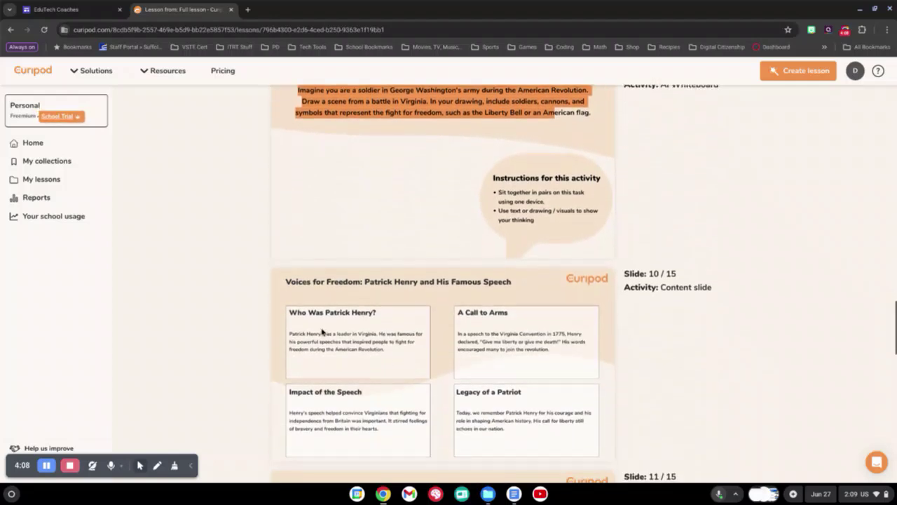
{"action": "scroll", "coordinate": [316, 280], "scroll_direction": "down", "scroll_amount": 1}
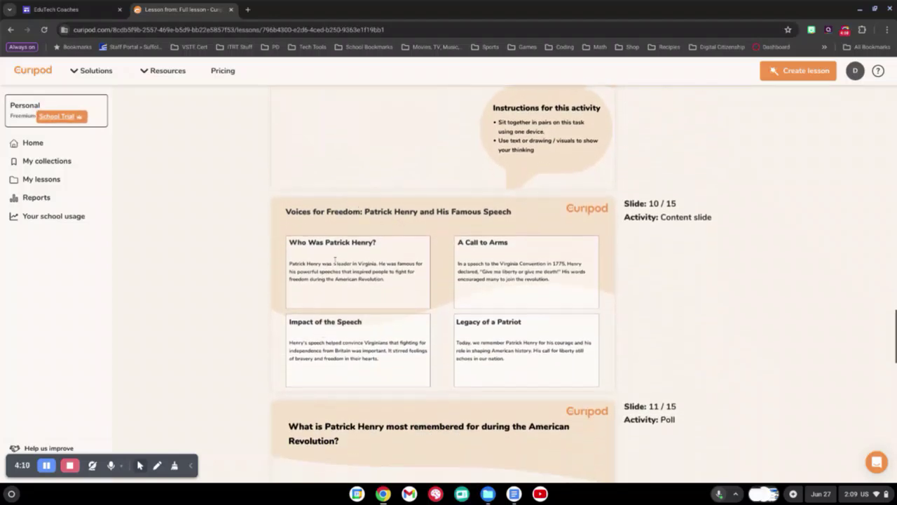
{"action": "scroll", "coordinate": [315, 280], "scroll_direction": "down", "scroll_amount": 3}
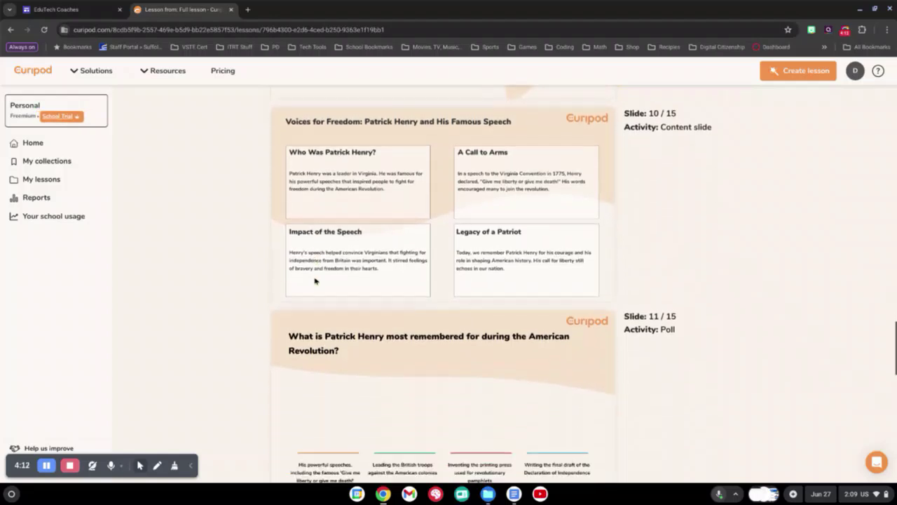
{"action": "scroll", "coordinate": [314, 281], "scroll_direction": "down", "scroll_amount": 1}
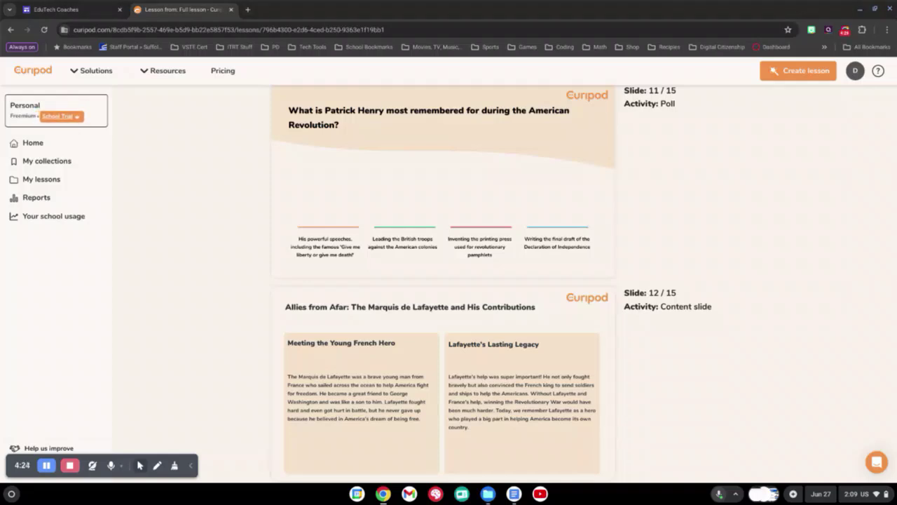
{"action": "scroll", "coordinate": [256, 203], "scroll_direction": "up", "scroll_amount": 15}
{"action": "scroll", "coordinate": [265, 203], "scroll_direction": "up", "scroll_amount": 10}
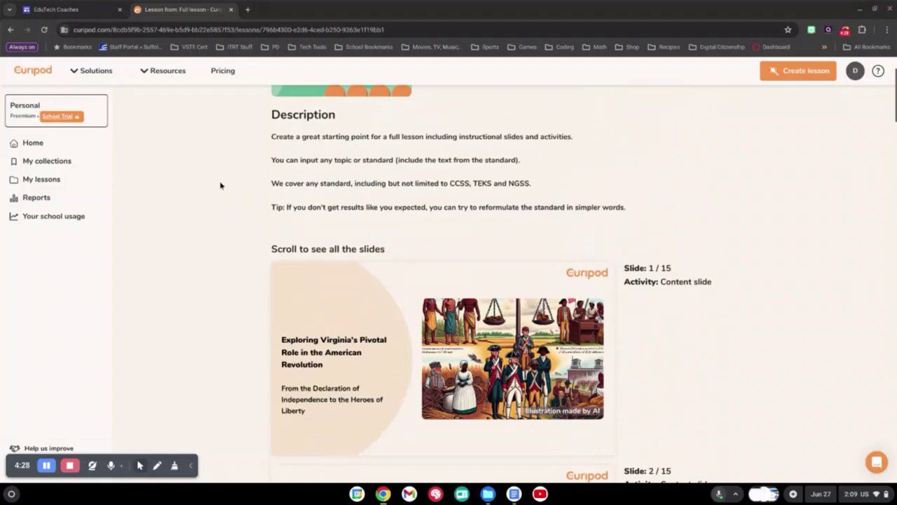
Open the lesson in the editor and show slide 10 on Patrick Henry
{"action": "left_click", "coordinate": [558, 136]}
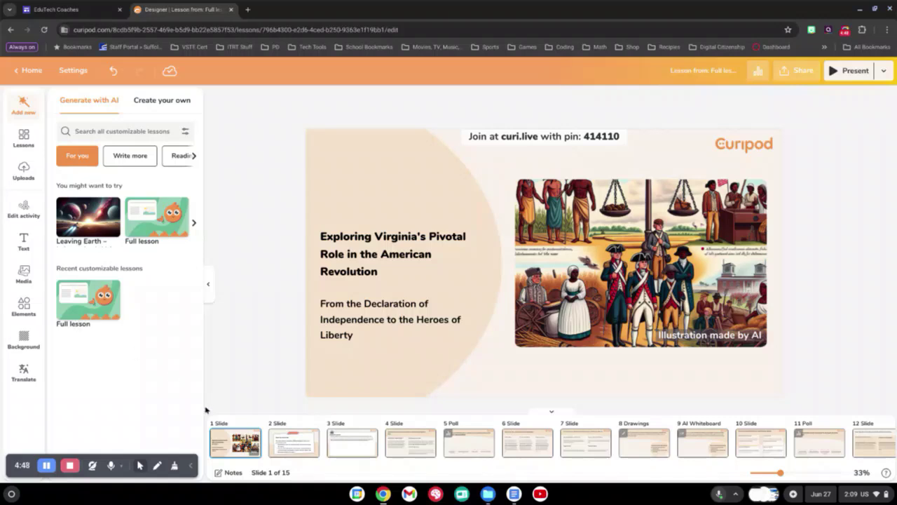
{"action": "scroll", "coordinate": [659, 439], "scroll_direction": "right", "scroll_amount": 2}
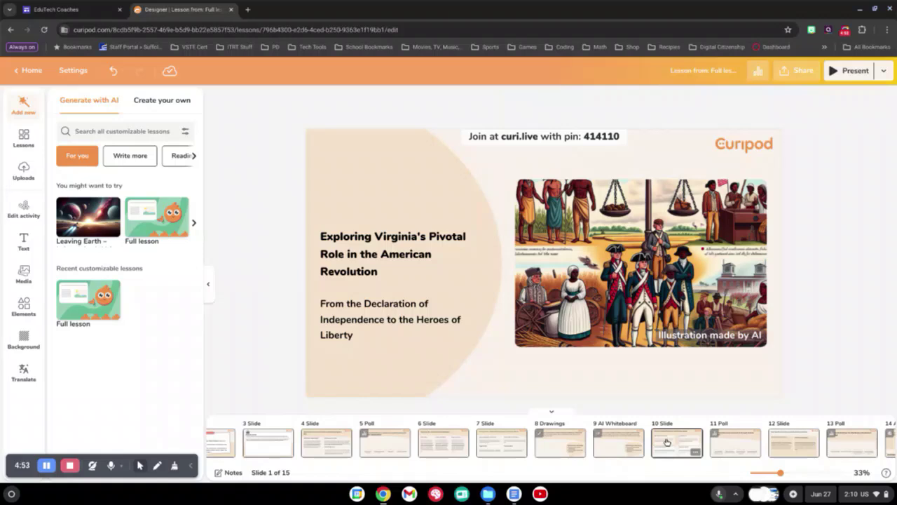
{"action": "left_click", "coordinate": [666, 441]}
Check the final poll slide 15, then return to slide 10 and inspect an element
{"action": "scroll", "coordinate": [670, 443], "scroll_direction": "right", "scroll_amount": 1}
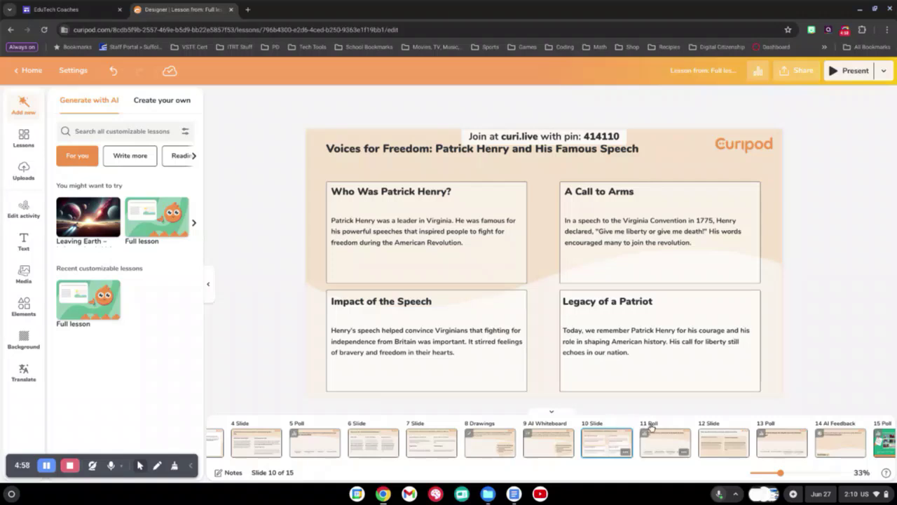
{"action": "scroll", "coordinate": [663, 438], "scroll_direction": "right", "scroll_amount": 1}
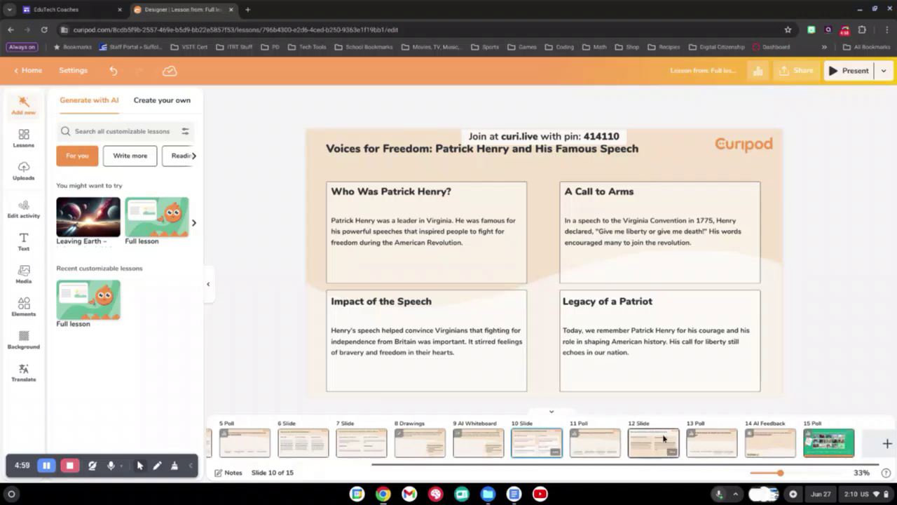
{"action": "left_click", "coordinate": [831, 438]}
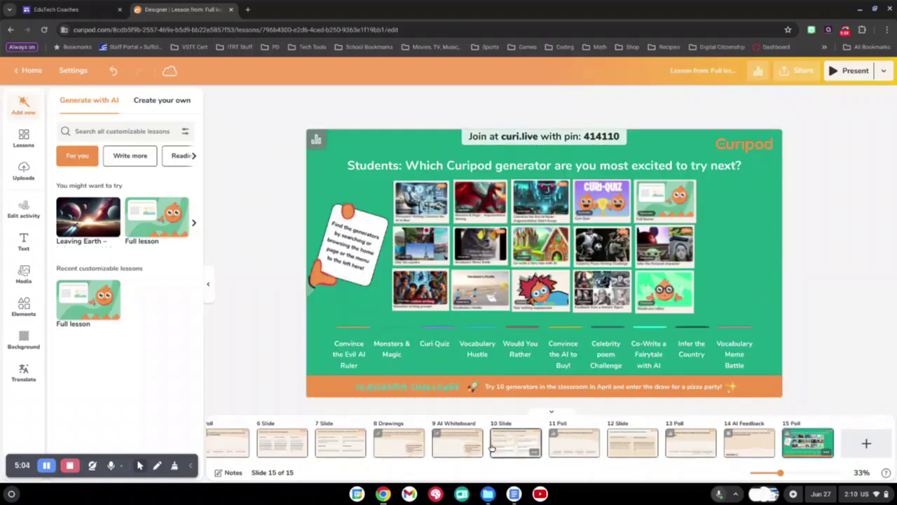
{"action": "left_click", "coordinate": [517, 450]}
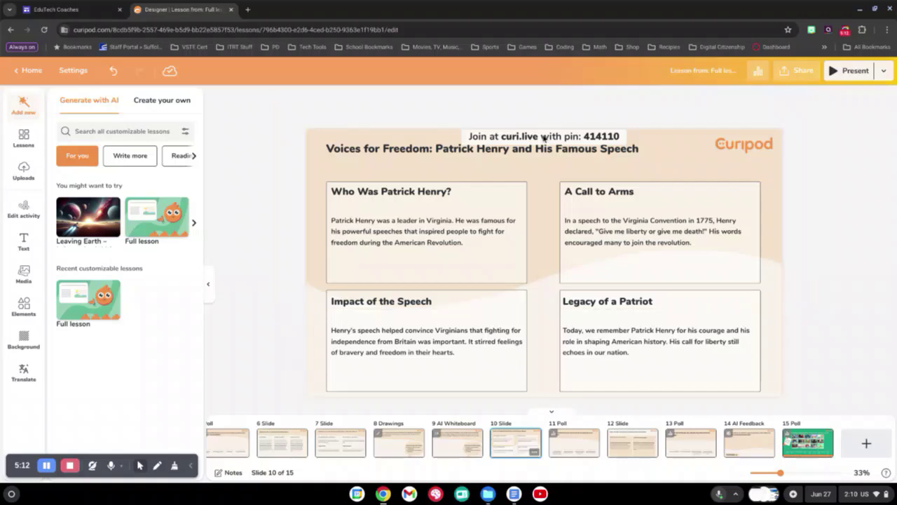
{"action": "left_click", "coordinate": [586, 137]}
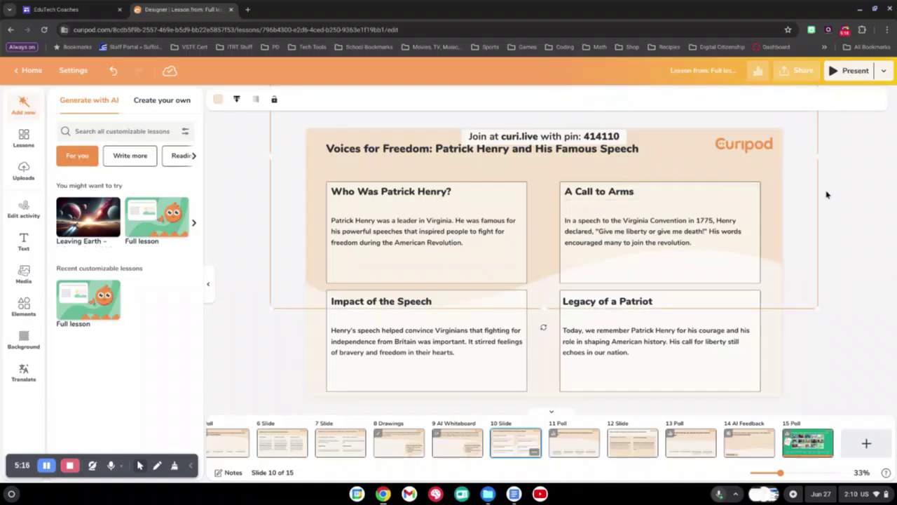
{"action": "left_click", "coordinate": [845, 193]}
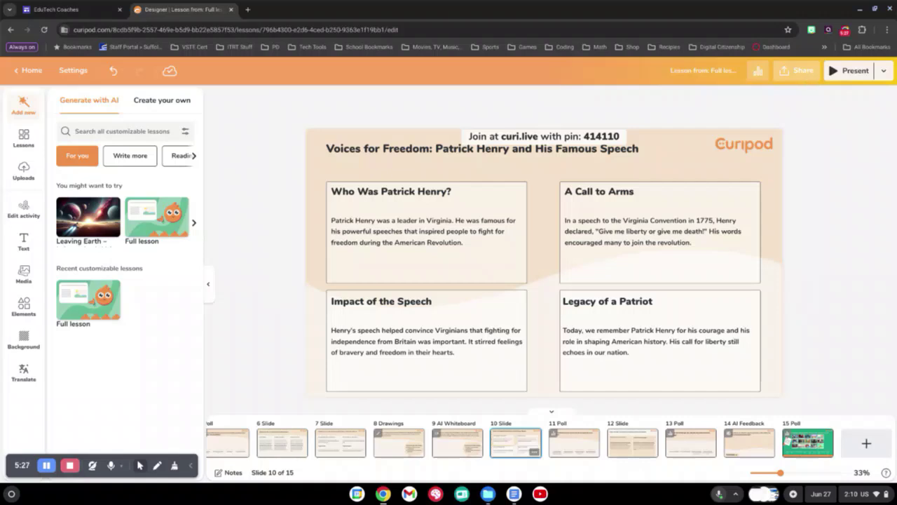
Copy the lesson's Share with teachers link to the clipboard
{"action": "left_click", "coordinate": [802, 71]}
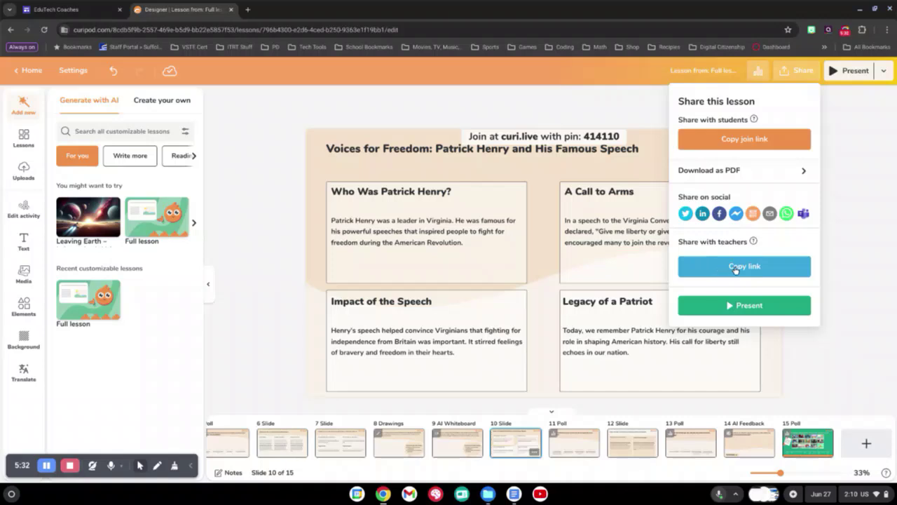
{"action": "left_click", "coordinate": [737, 271]}
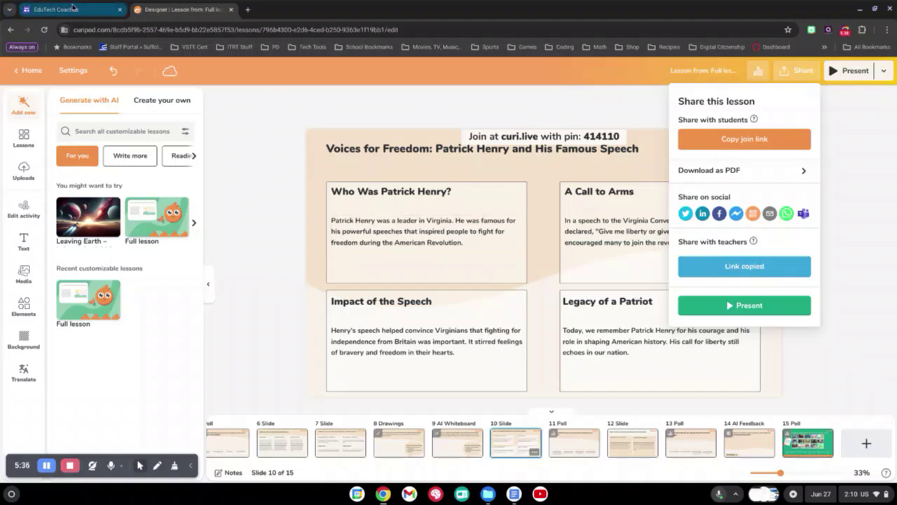
Go back to the EduTech Coaches site and scroll to the badge Tasks list
{"action": "left_click", "coordinate": [75, 8]}
{"action": "scroll", "coordinate": [481, 355], "scroll_direction": "down", "scroll_amount": 3}
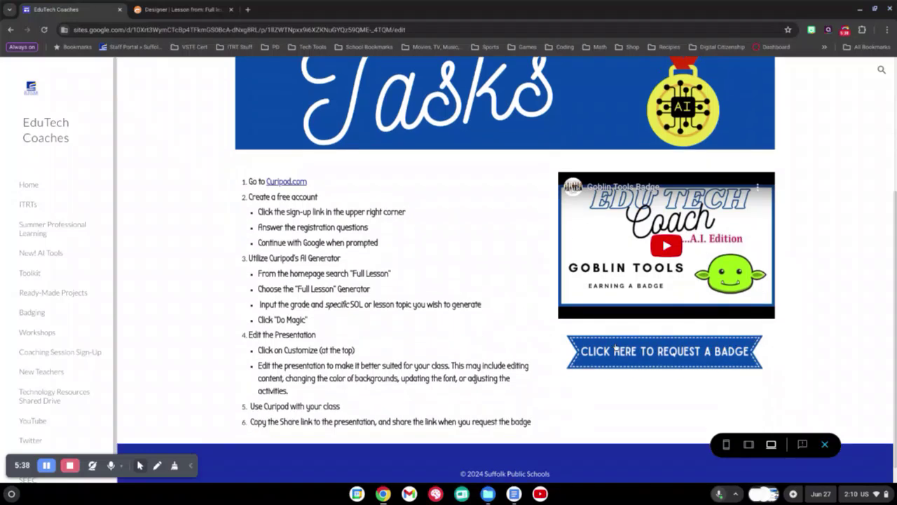